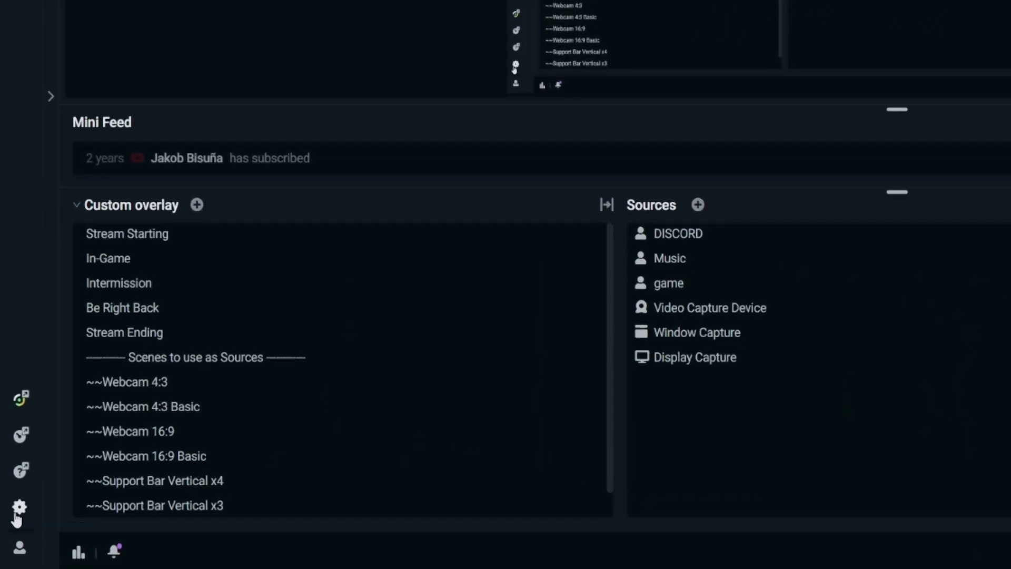
# Set Output Mode to Advanced with streaming on audio track 1.
pyautogui.click(19, 508)
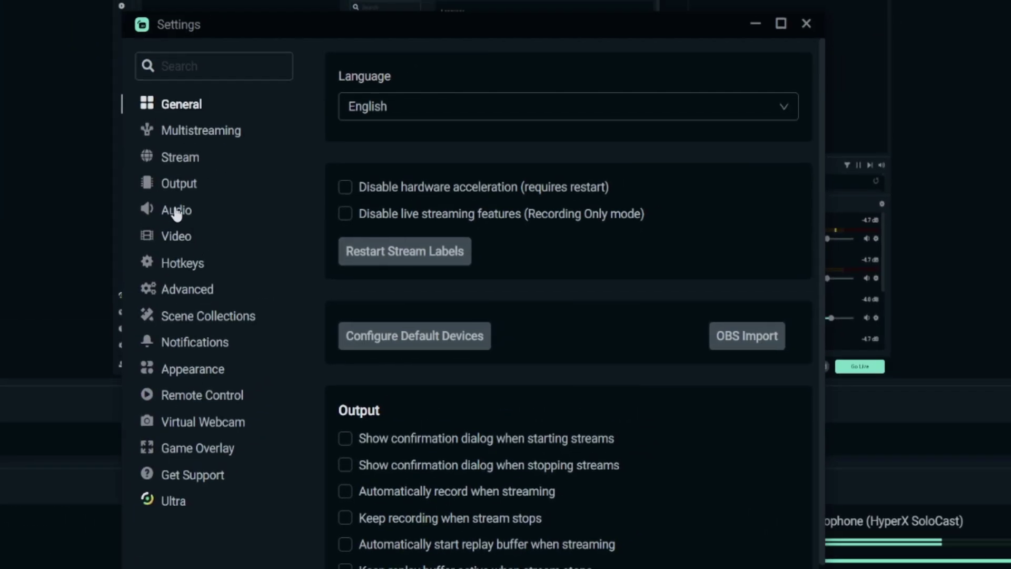
pyautogui.click(170, 211)
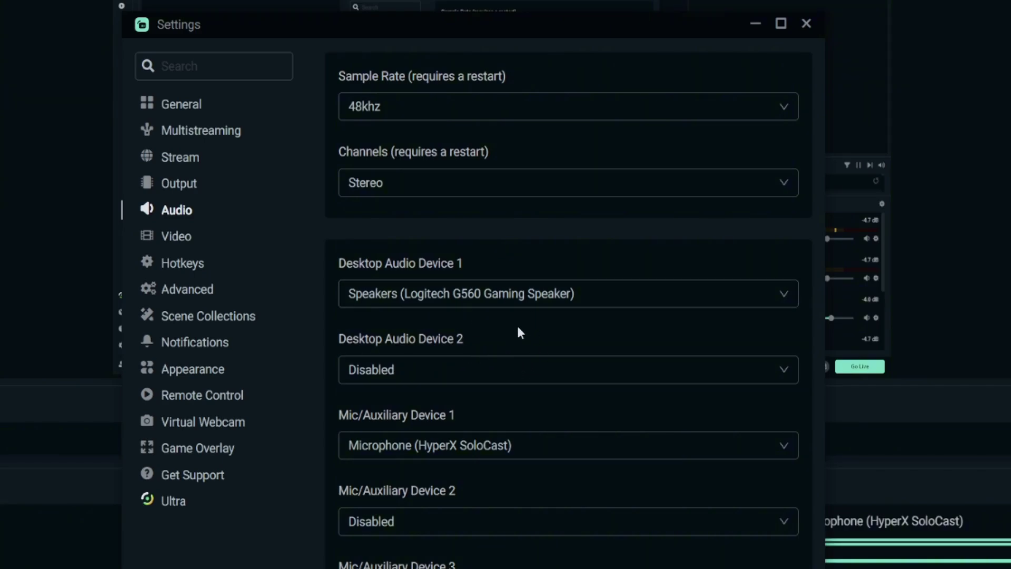
pyautogui.click(176, 185)
pyautogui.click(306, 44)
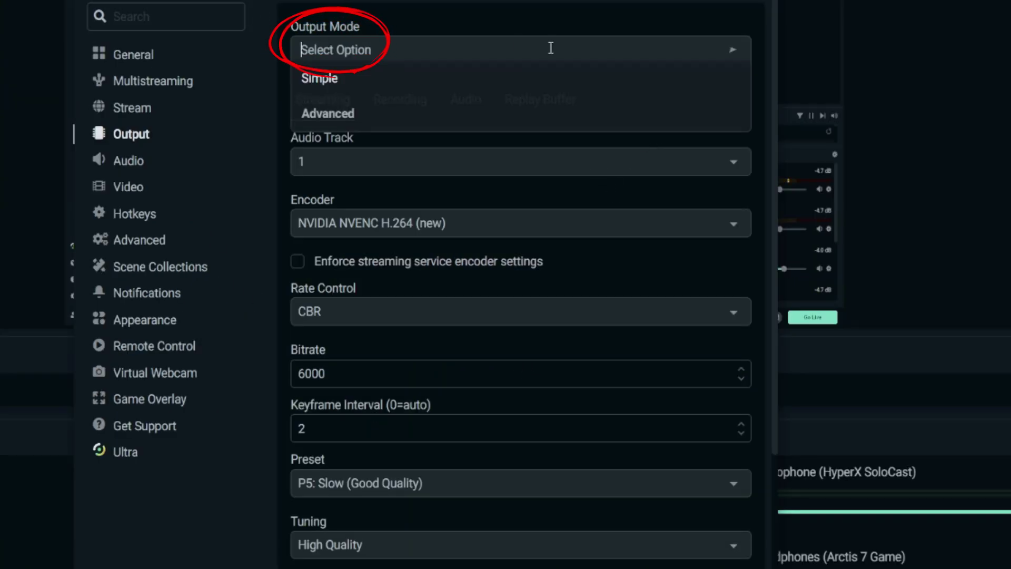
pyautogui.click(324, 114)
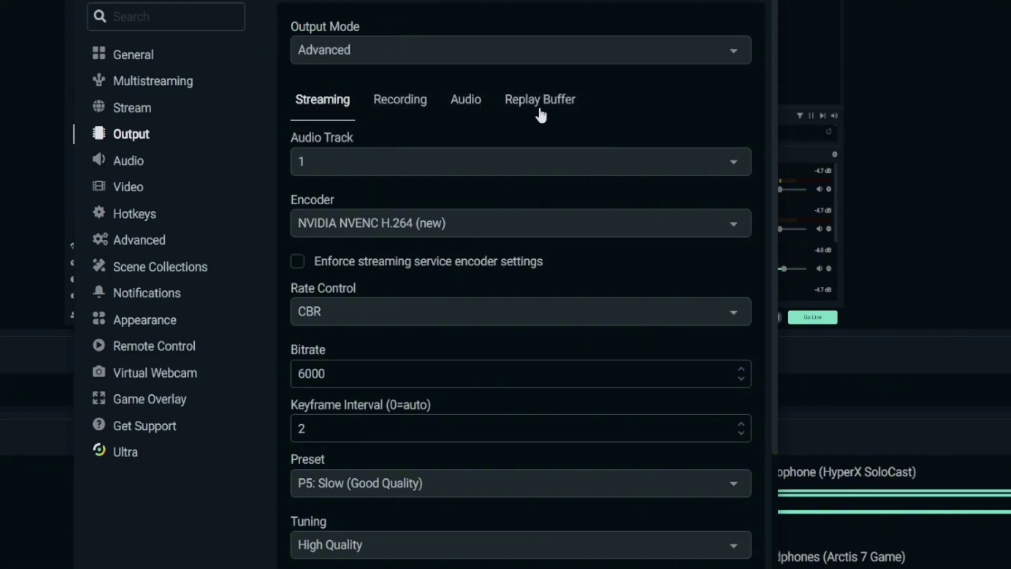
pyautogui.click(327, 153)
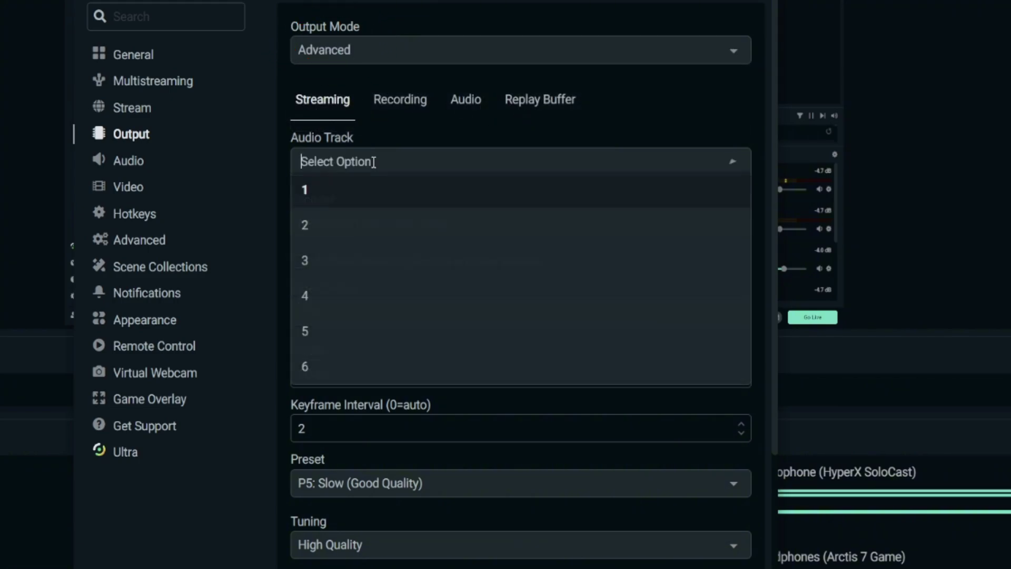
pyautogui.click(339, 195)
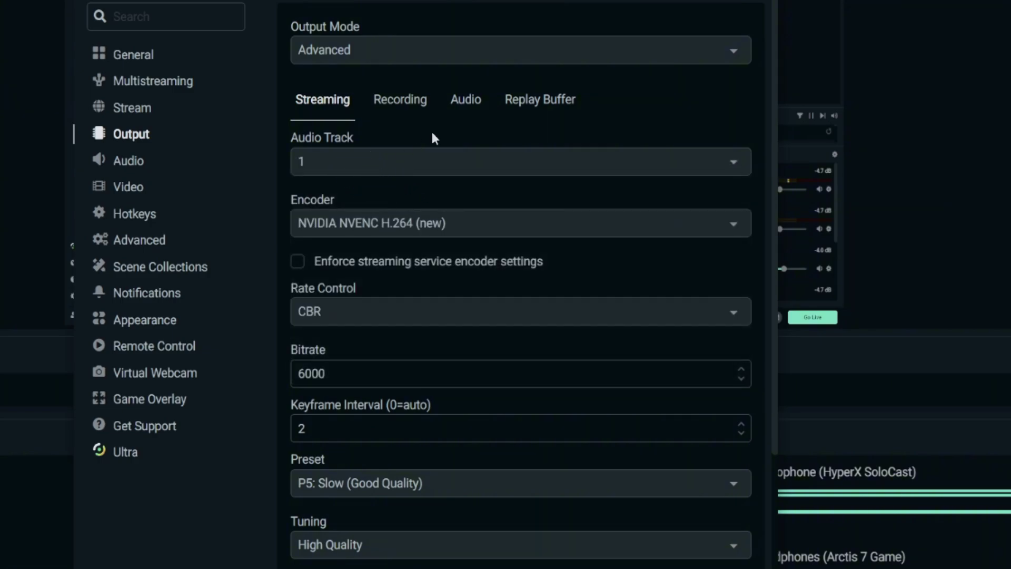
# Review the Recording output tab using audio tracks 1–6 and the Audio tab's track names.
pyautogui.click(383, 106)
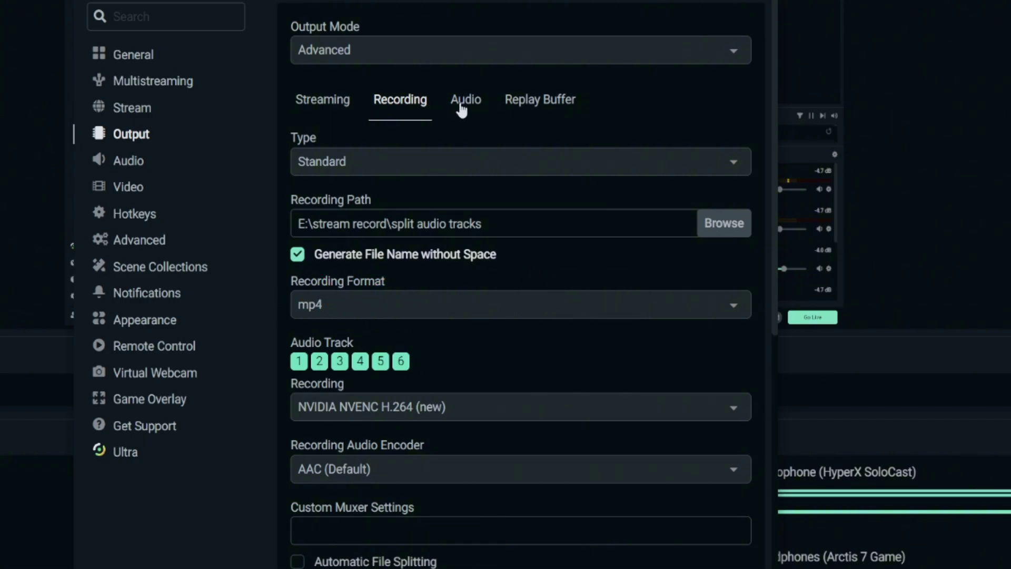
pyautogui.click(462, 106)
pyautogui.scroll(-10, 425, 328)
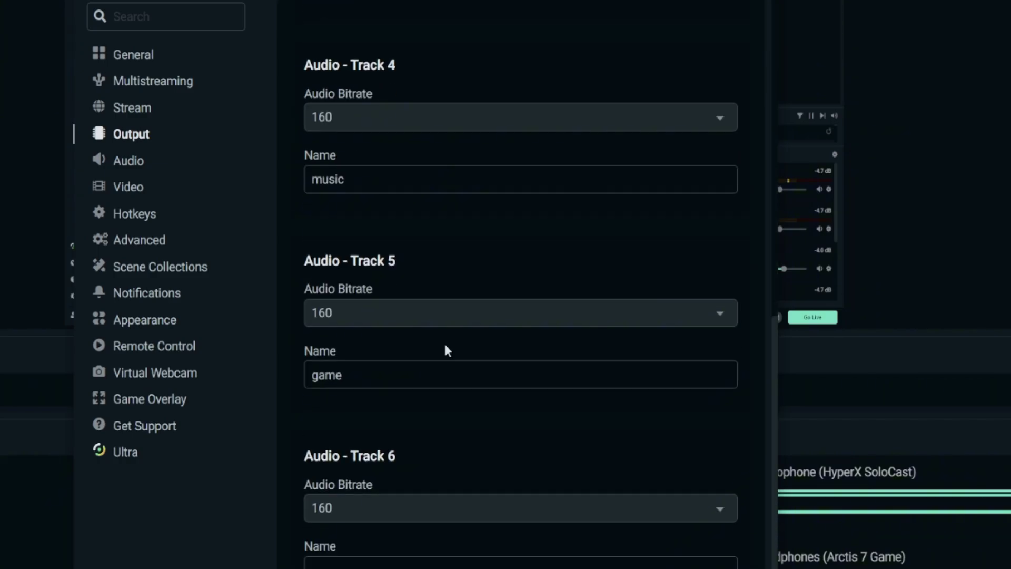
pyautogui.scroll(8, 445, 351)
pyautogui.scroll(3, 455, 350)
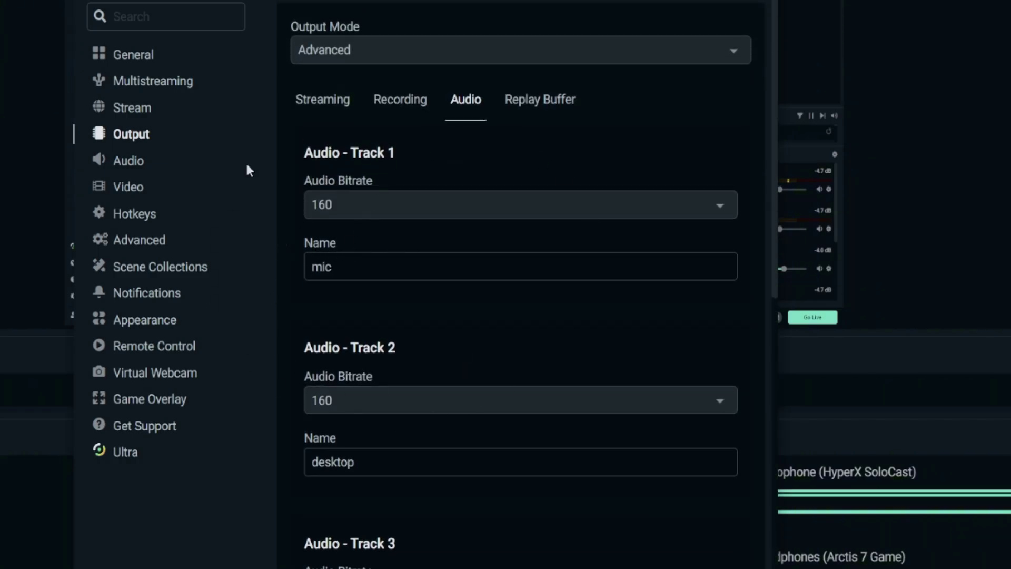
pyautogui.click(323, 103)
pyautogui.click(412, 102)
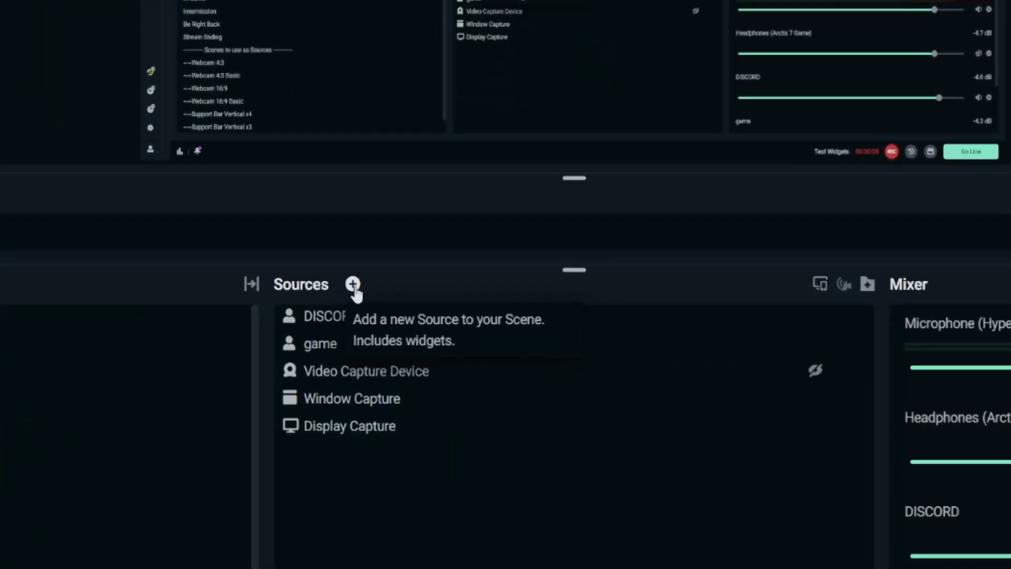
# Add a new Application Audio Capture (BETA) source named 'Music'.
pyautogui.click(354, 287)
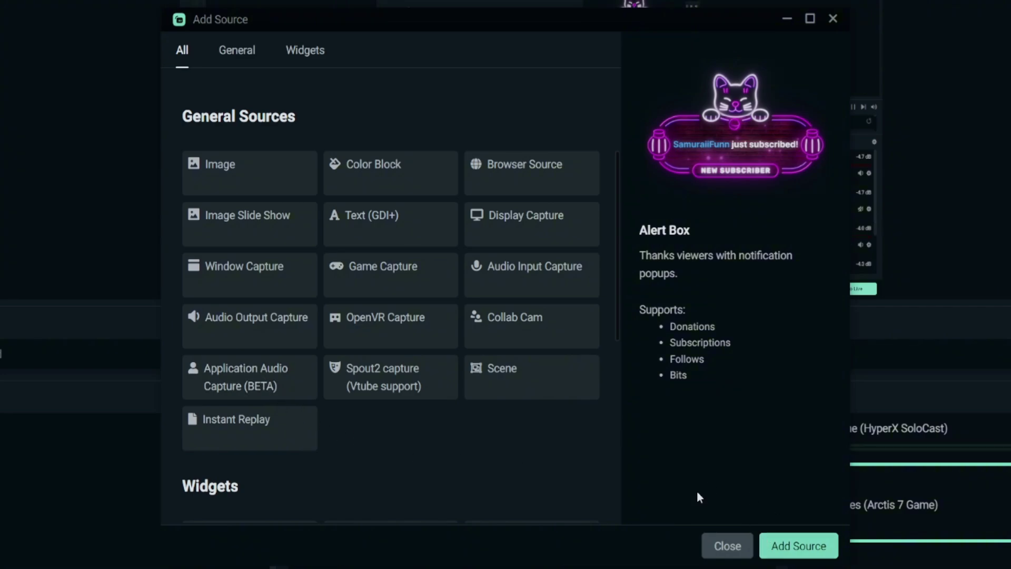
pyautogui.click(240, 375)
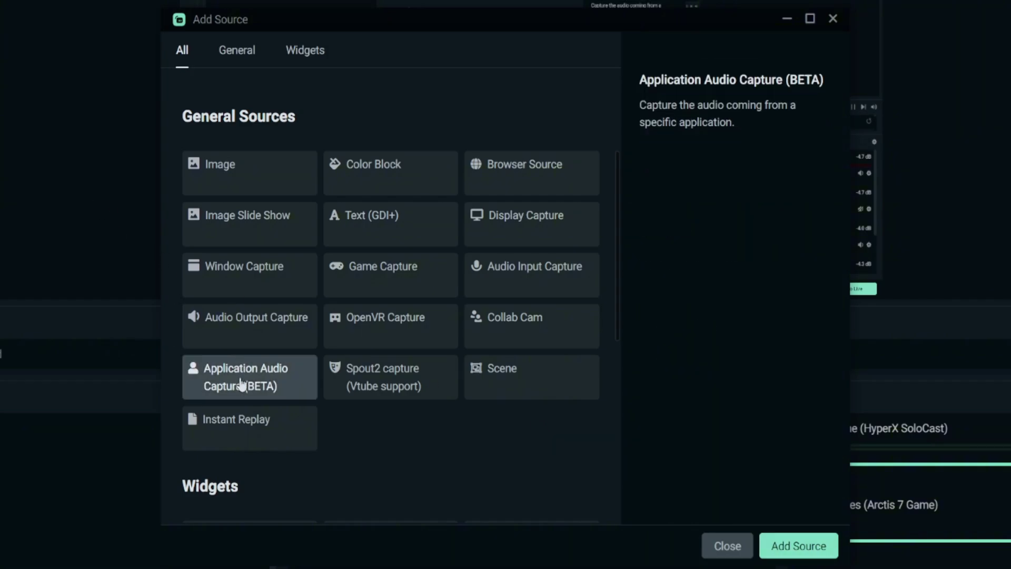
pyautogui.click(799, 546)
pyautogui.scroll(-1, 450, 330)
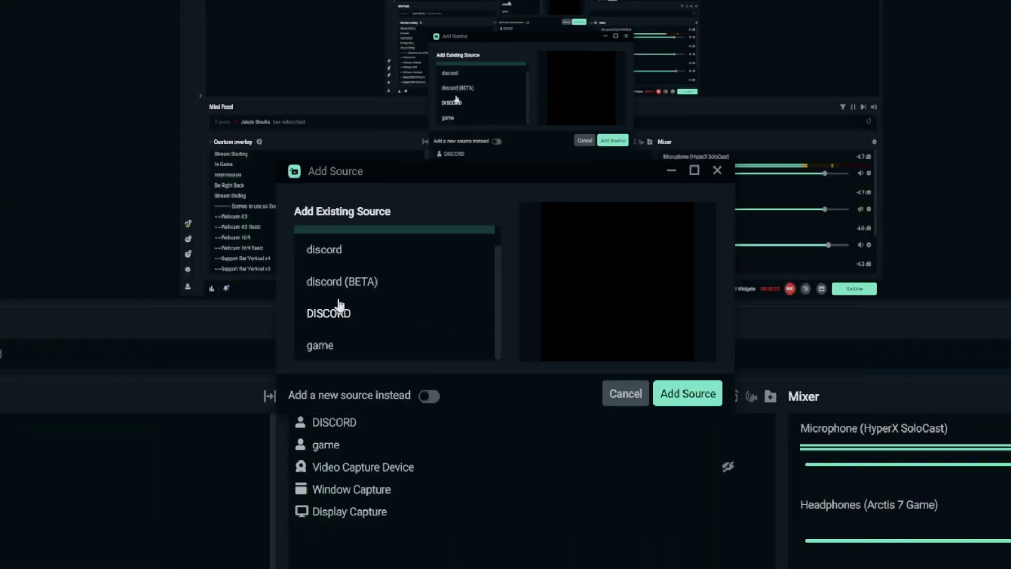
pyautogui.scroll(1, 407, 347)
pyautogui.scroll(-1, 416, 369)
pyautogui.click(429, 396)
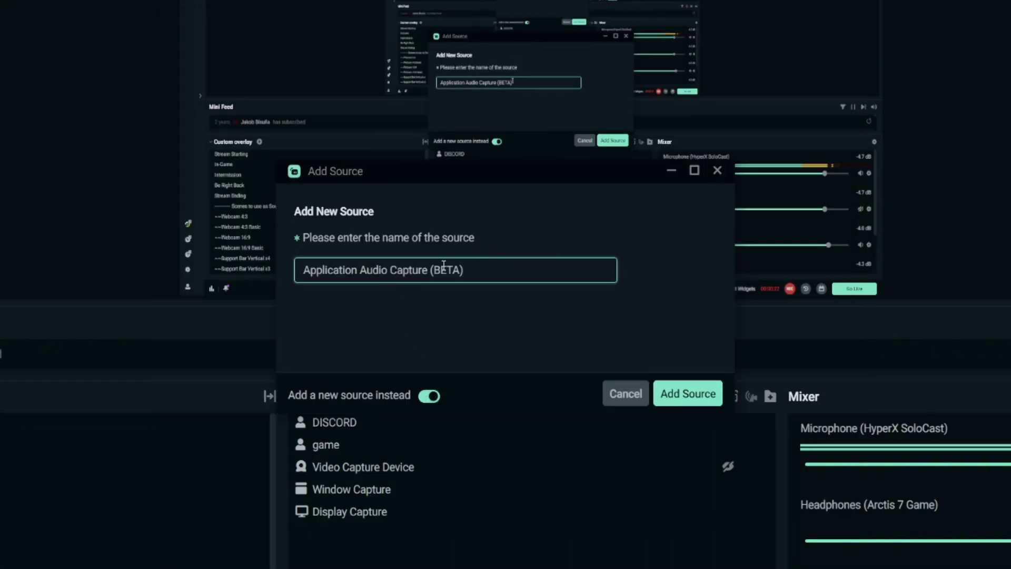
pyautogui.hotkey('ctrl', 'a')
pyautogui.press('BackSpace')
pyautogui.write('Music')
pyautogui.click(677, 402)
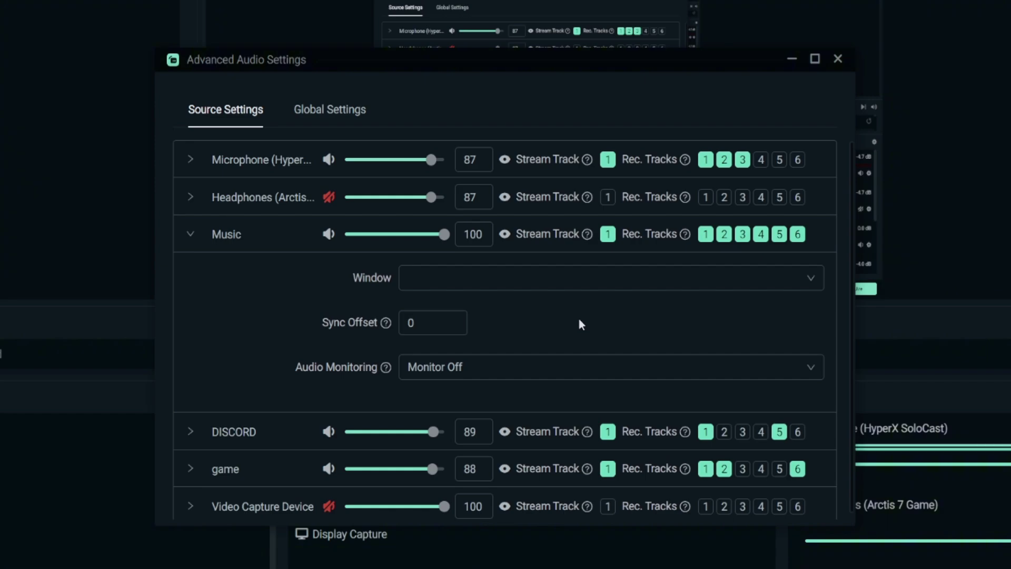
# Set the Music source to capture the chrome.exe 'Best of NCS' window.
pyautogui.click(557, 289)
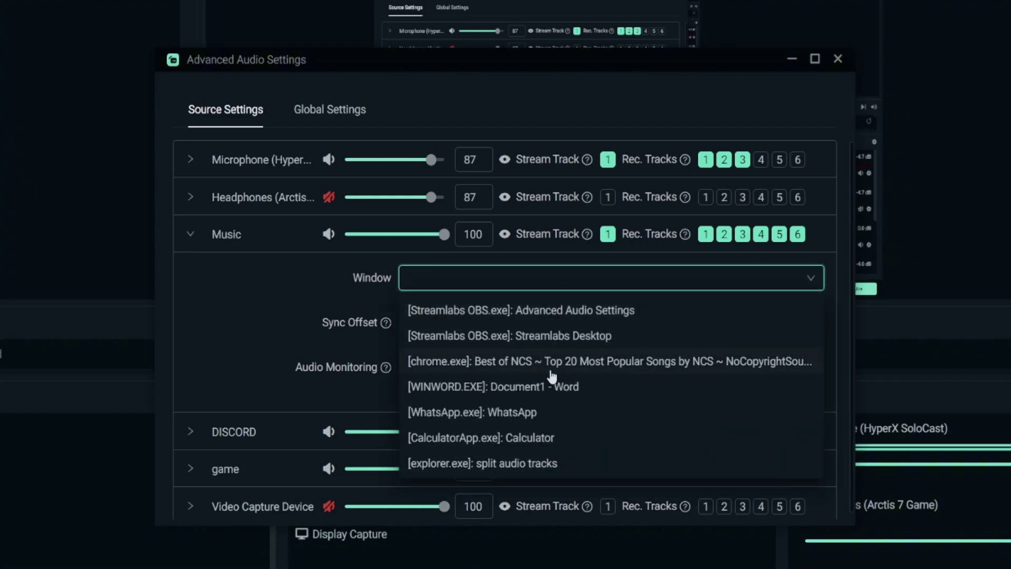
pyautogui.click(296, 277)
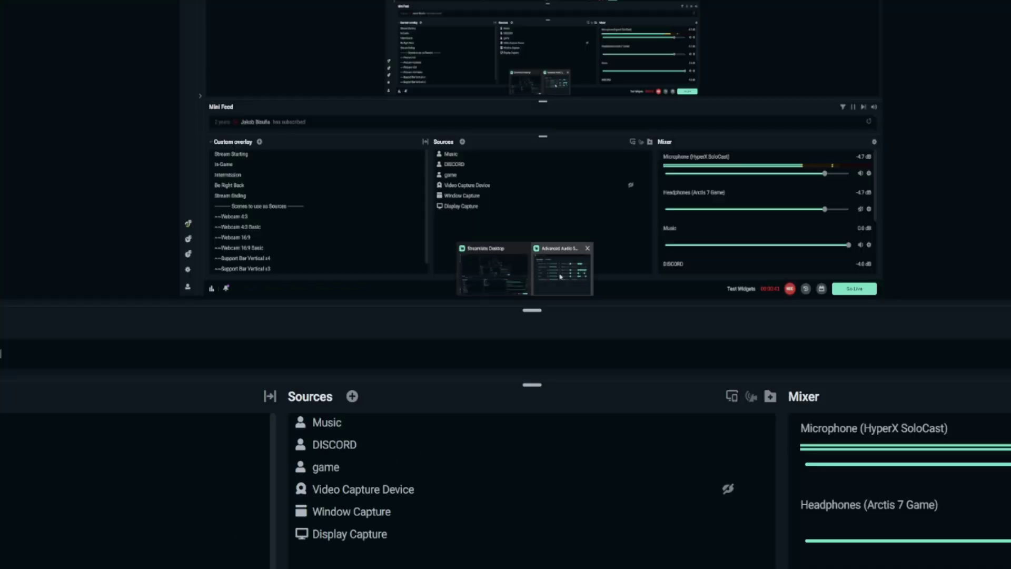
pyautogui.click(560, 276)
pyautogui.click(289, 247)
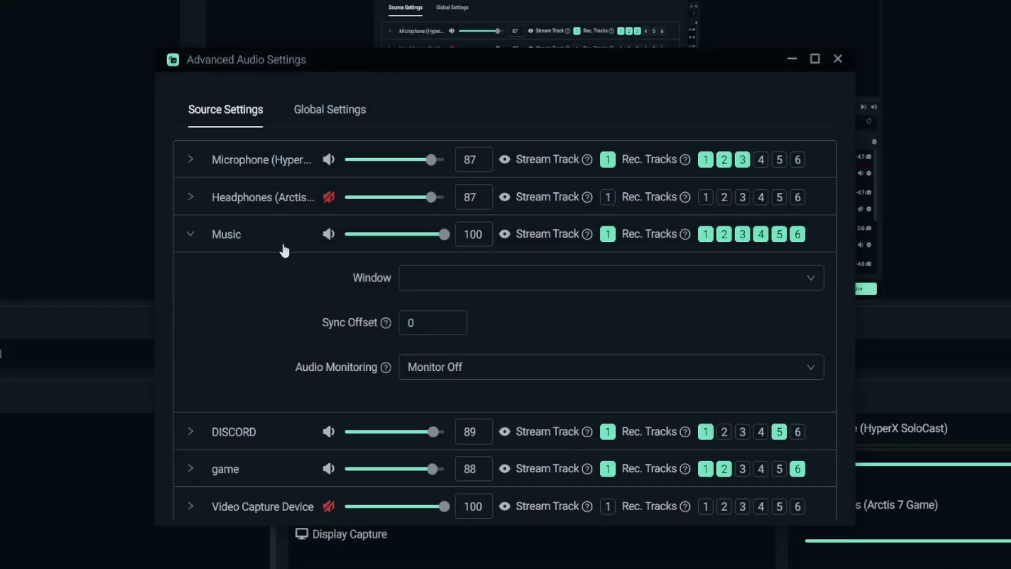
pyautogui.click(505, 275)
pyautogui.click(509, 363)
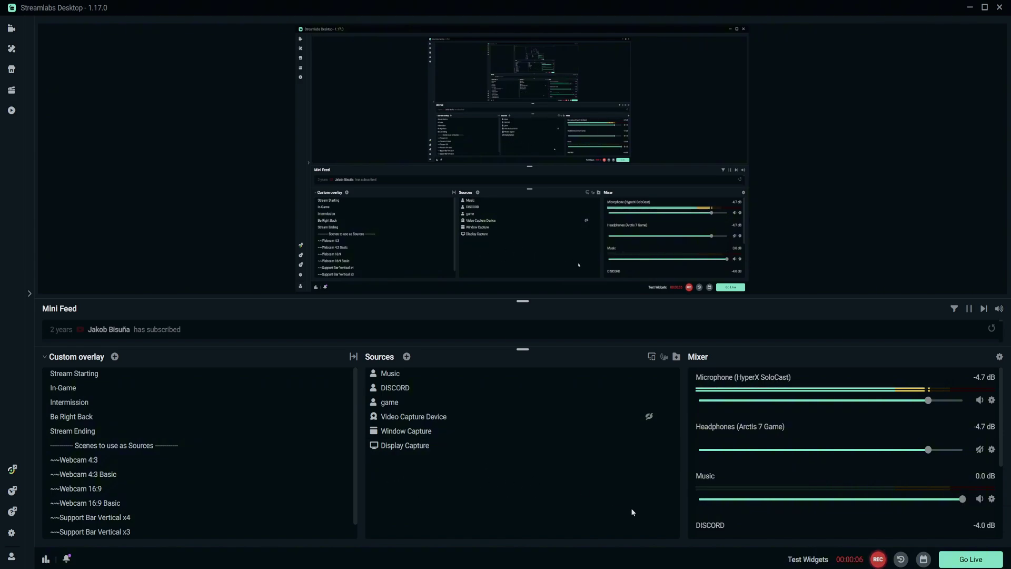
# Add a new Application Audio Capture source named 'Gaming'.
pyautogui.scroll(-2, 738, 461)
pyautogui.scroll(2, 738, 461)
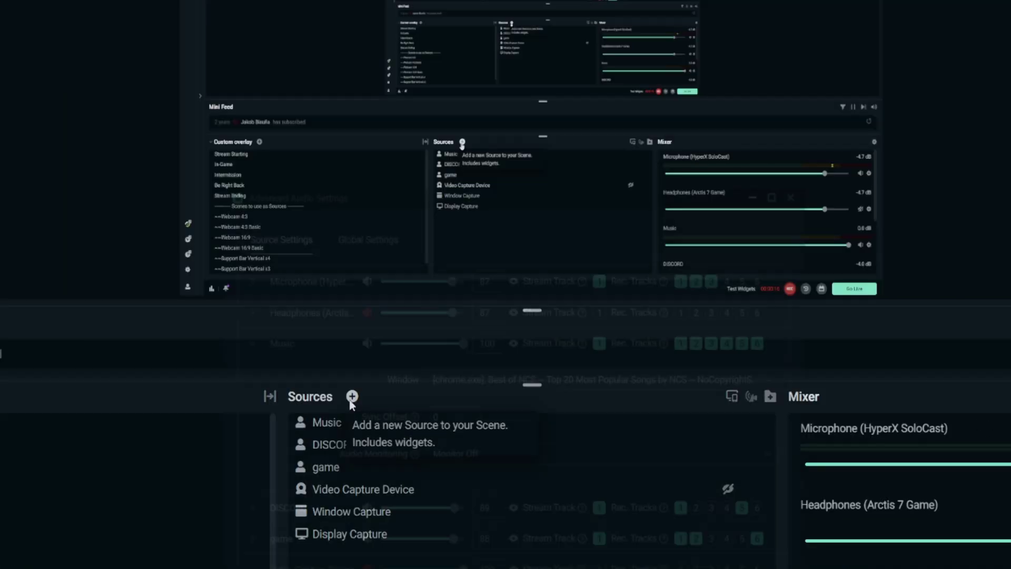
pyautogui.click(407, 358)
pyautogui.scroll(-3, 358, 378)
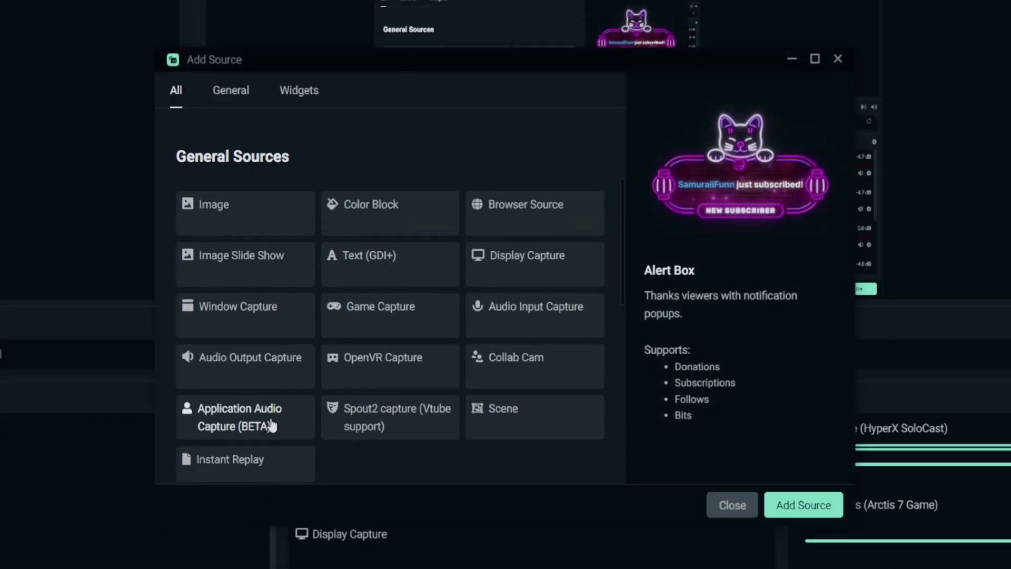
pyautogui.click(272, 424)
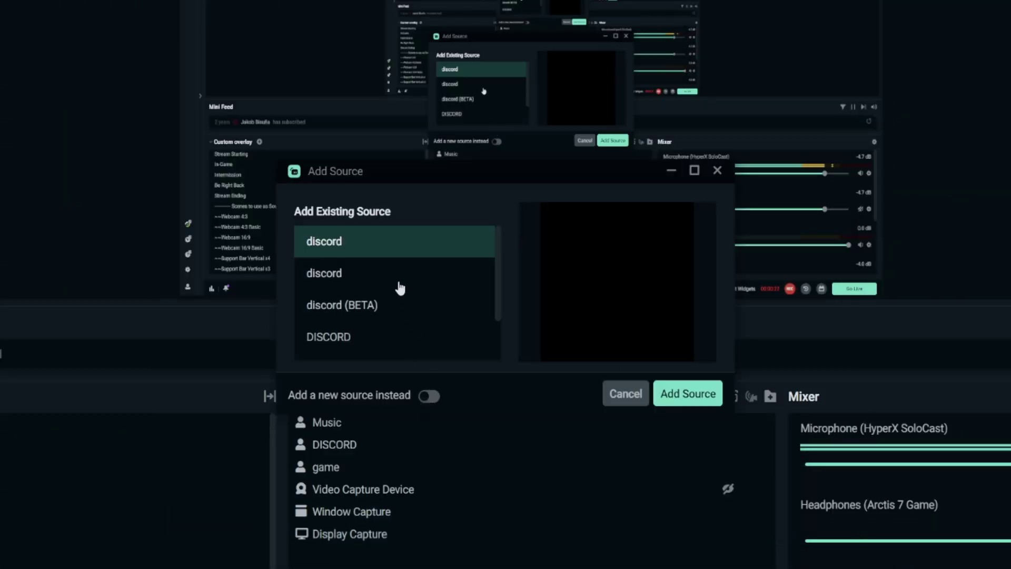
pyautogui.click(429, 396)
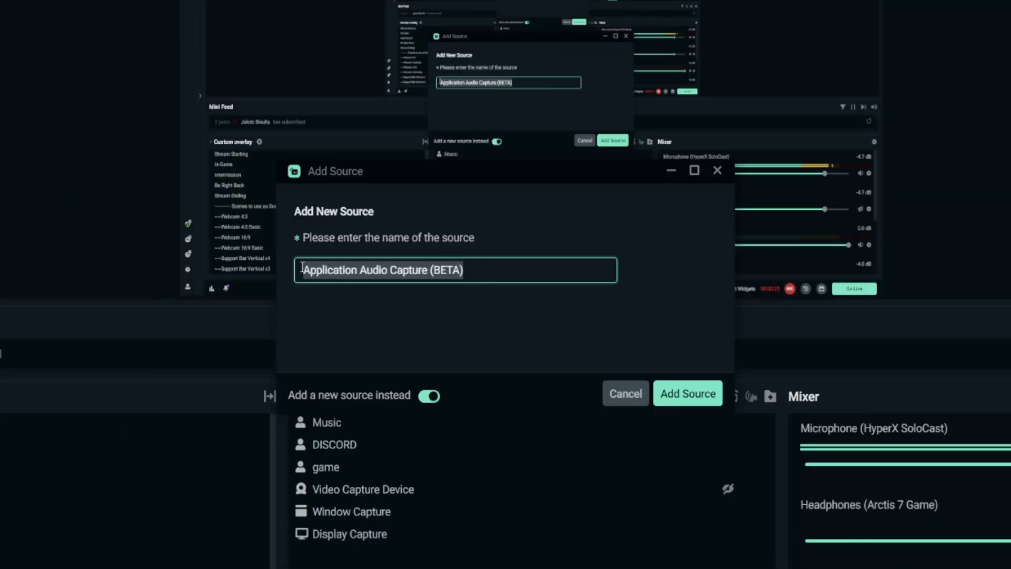
pyautogui.write('Gaming')
pyautogui.click(682, 403)
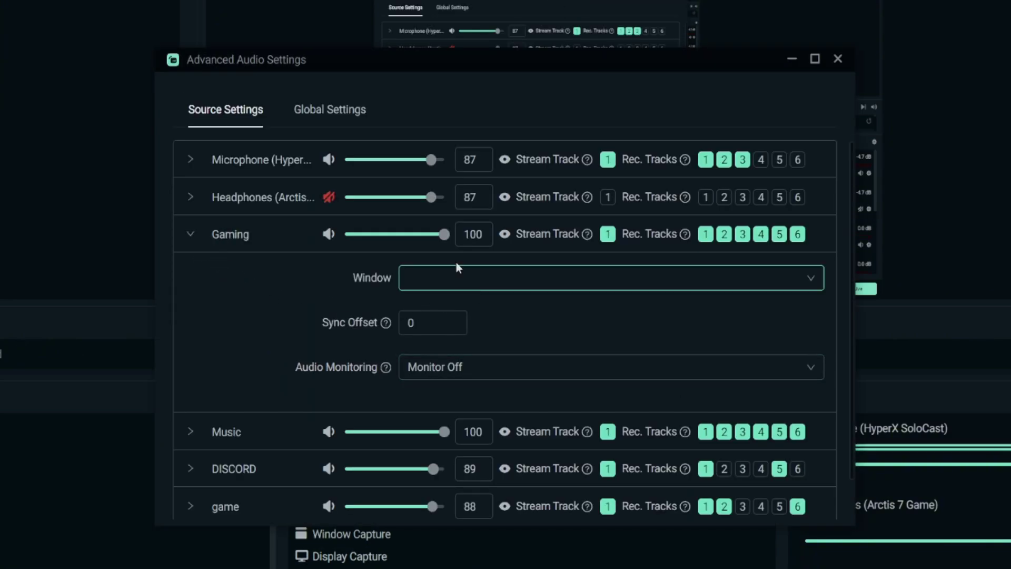
# Check the Gaming source's window list, leaving no window chosen.
pyautogui.click(624, 283)
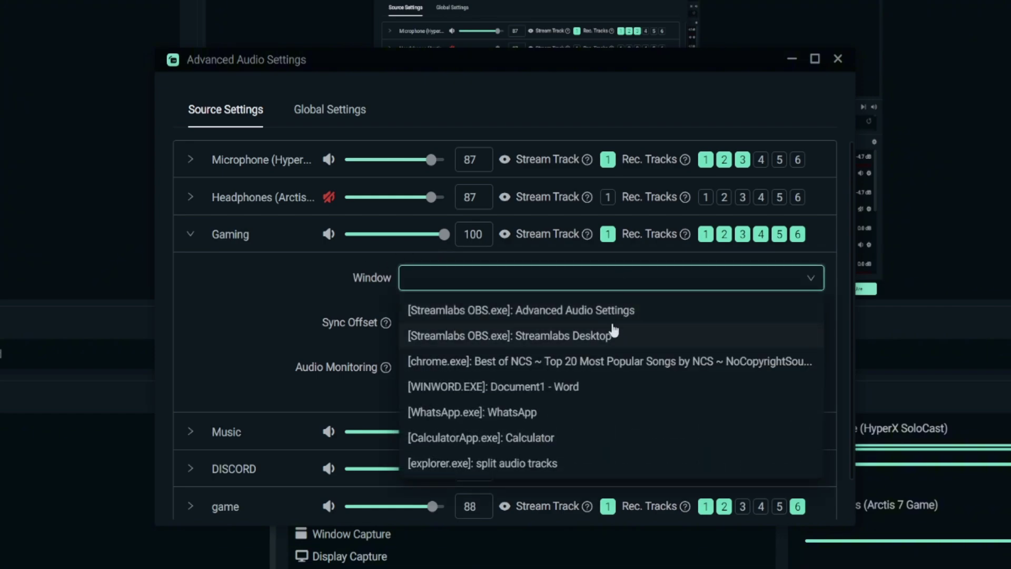
pyautogui.click(589, 287)
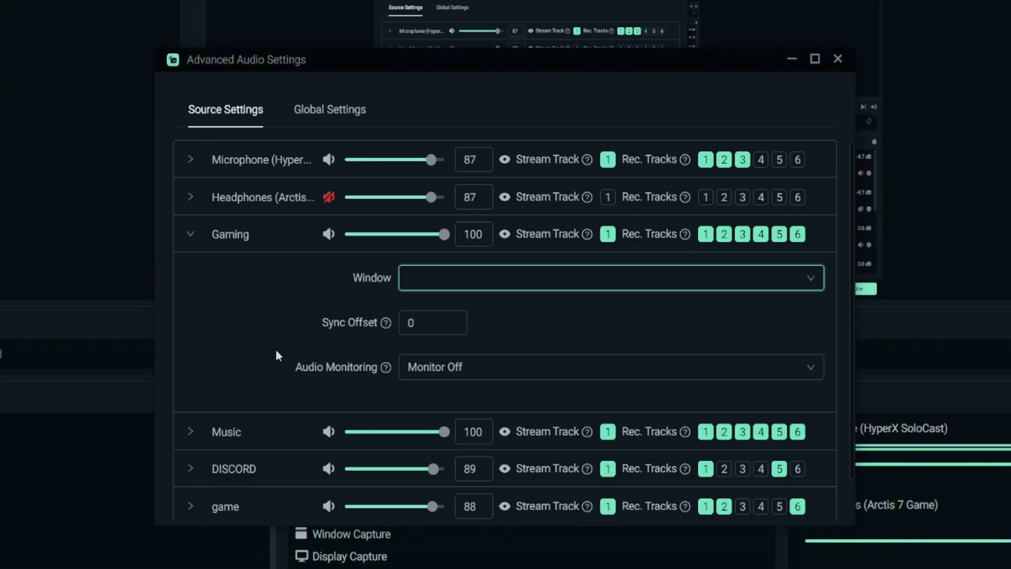
pyautogui.scroll(-1, 266, 400)
pyautogui.scroll(1, 256, 422)
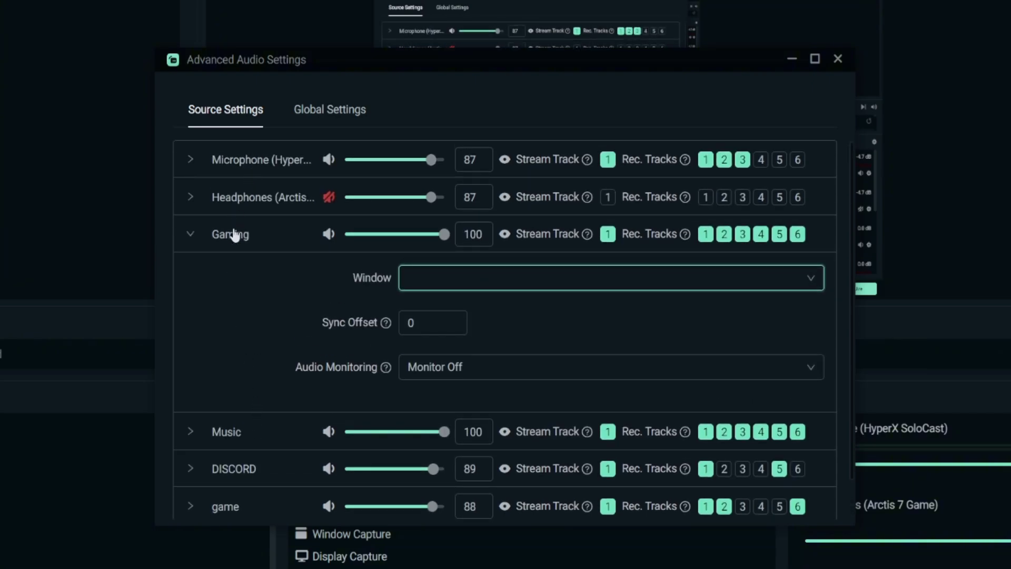
# Collapse the Gaming source's row in Advanced Audio Settings.
pyautogui.click(192, 239)
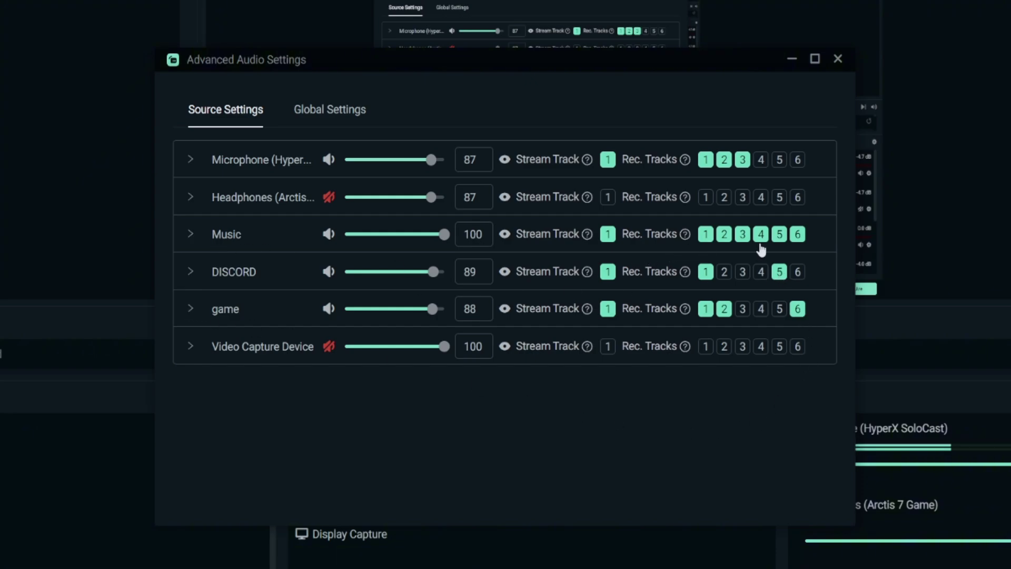
# Untick recording tracks 2, 3, 5 and 6 on the Music row, keeping tracks 1 and 4.
pyautogui.click(725, 235)
pyautogui.click(744, 235)
pyautogui.click(779, 234)
pyautogui.click(798, 235)
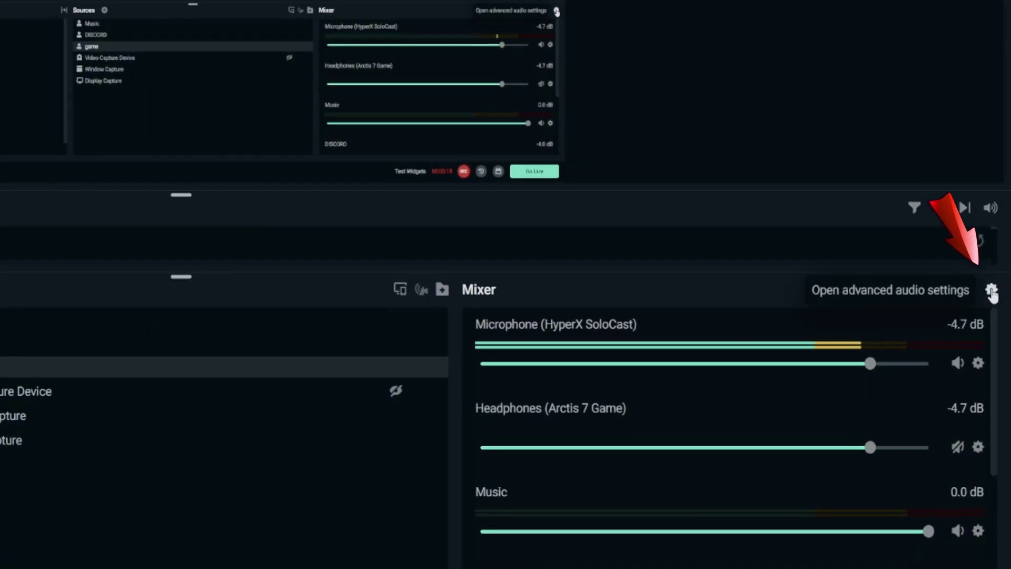
# Reopen Advanced Audio Settings from the Mixer and expand the game source's settings.
pyautogui.click(993, 291)
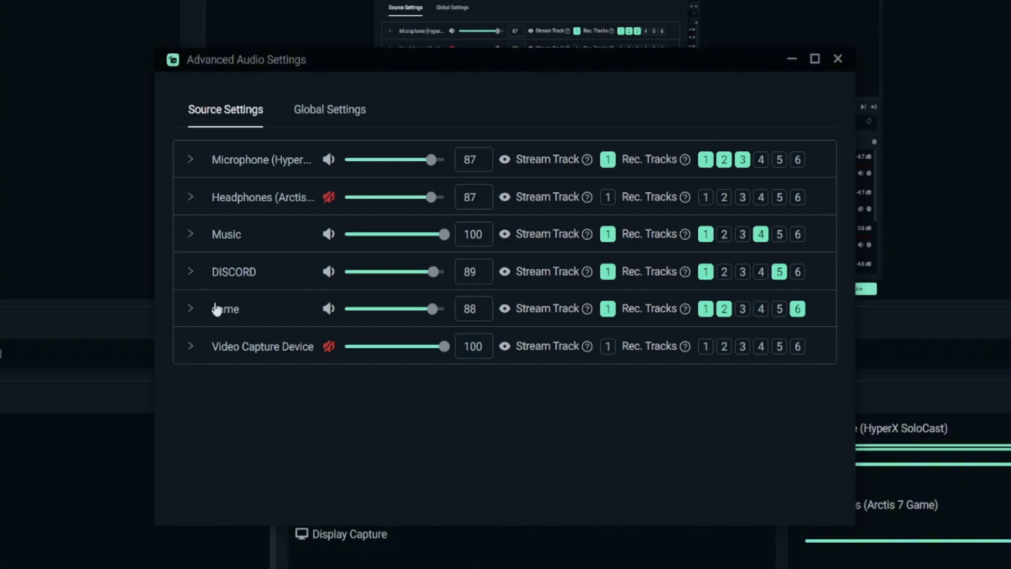
pyautogui.click(216, 309)
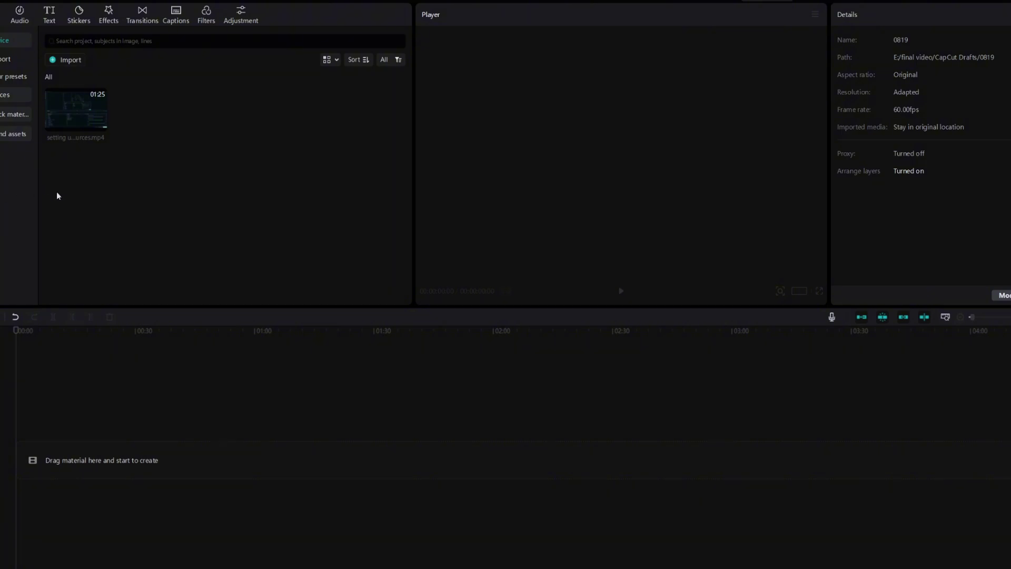
# Put 'setting up music sources.mp4' on the timeline and set it to audio track 4.
pyautogui.click(101, 124)
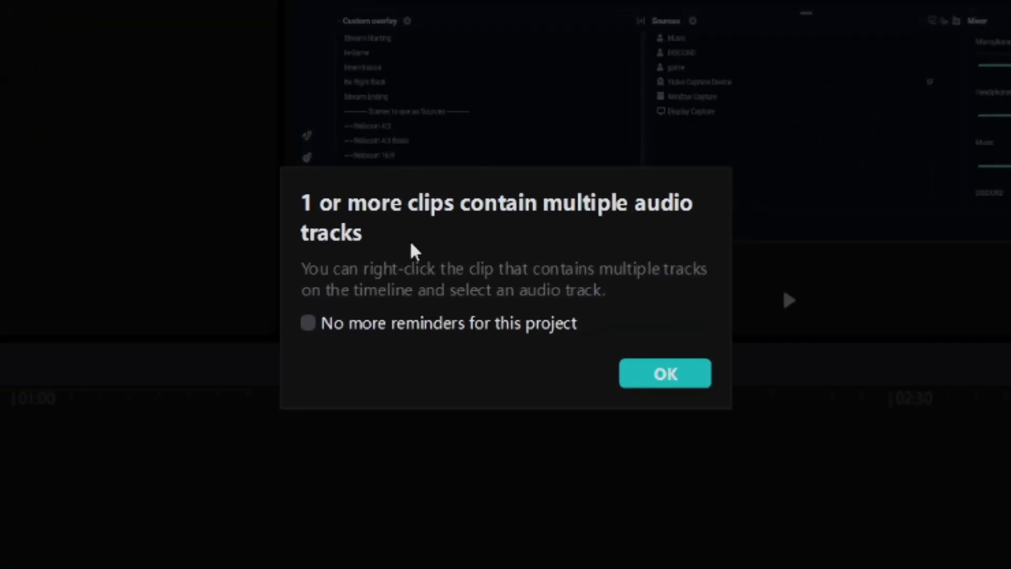
pyautogui.click(666, 372)
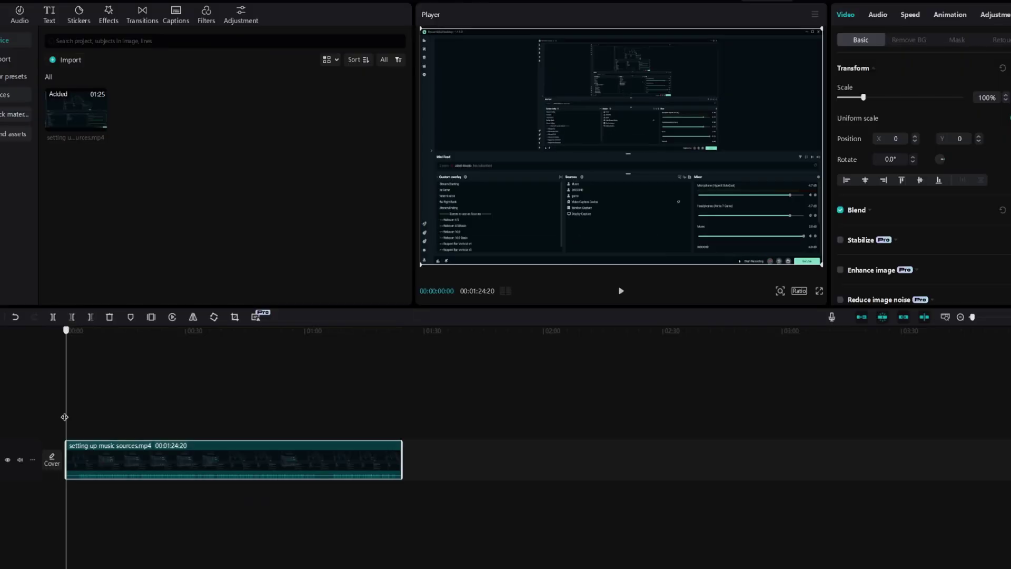
pyautogui.rightClick(109, 457)
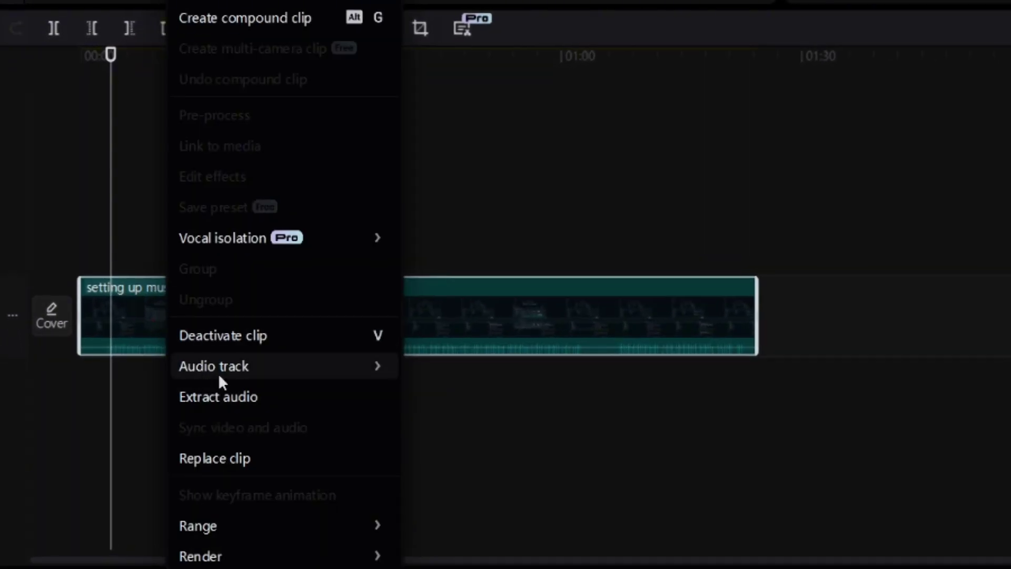
pyautogui.moveTo(218, 373)
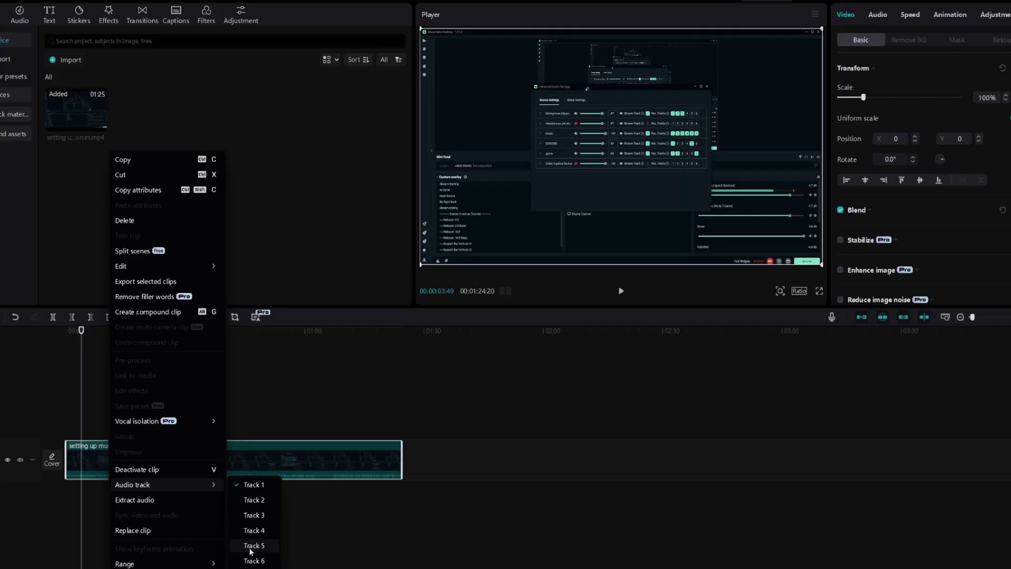
pyautogui.click(251, 535)
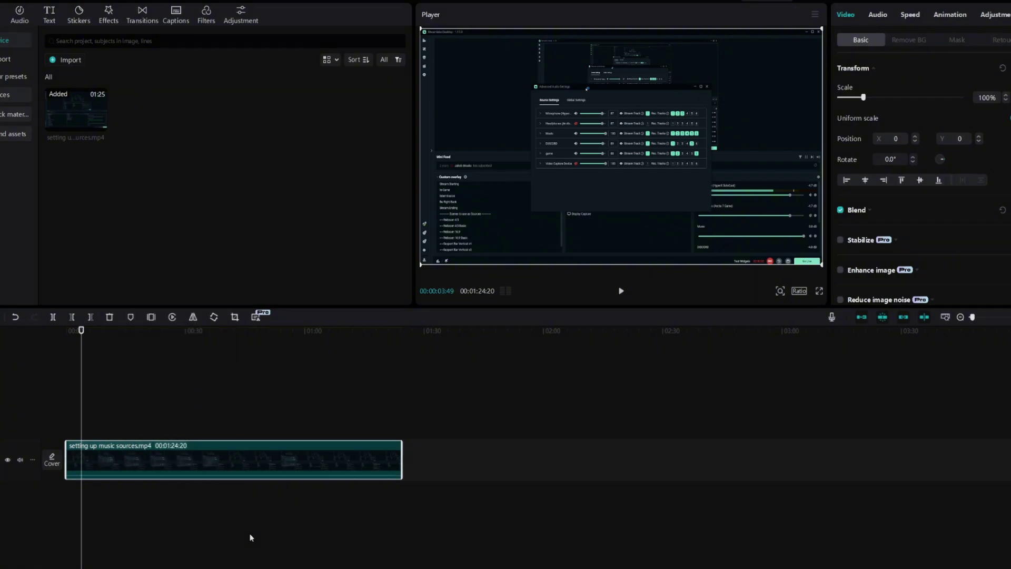
# Extract the clip's audio onto its own track and play it back from about 1:05.
pyautogui.rightClick(200, 470)
pyautogui.click(225, 501)
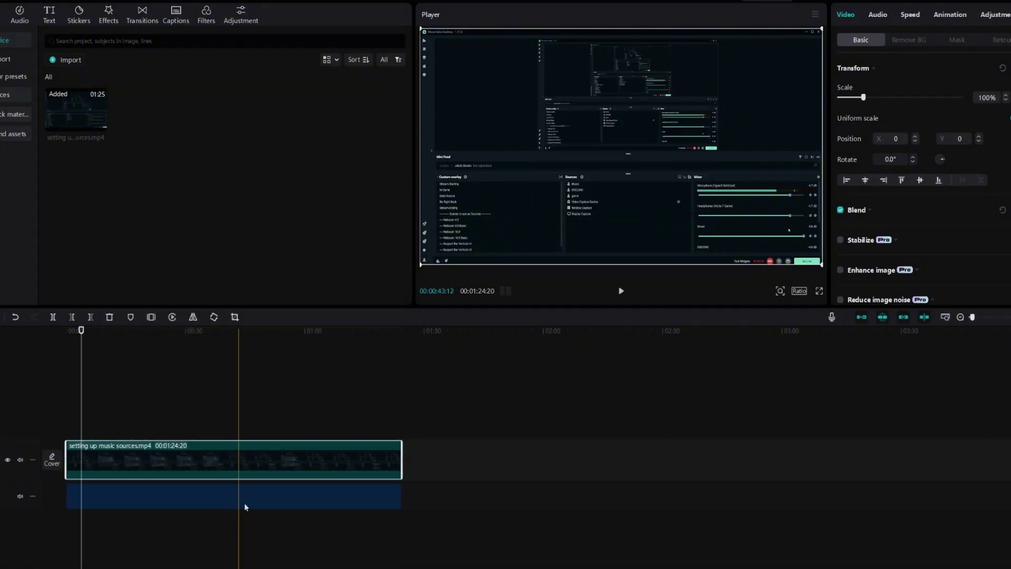
pyautogui.click(327, 532)
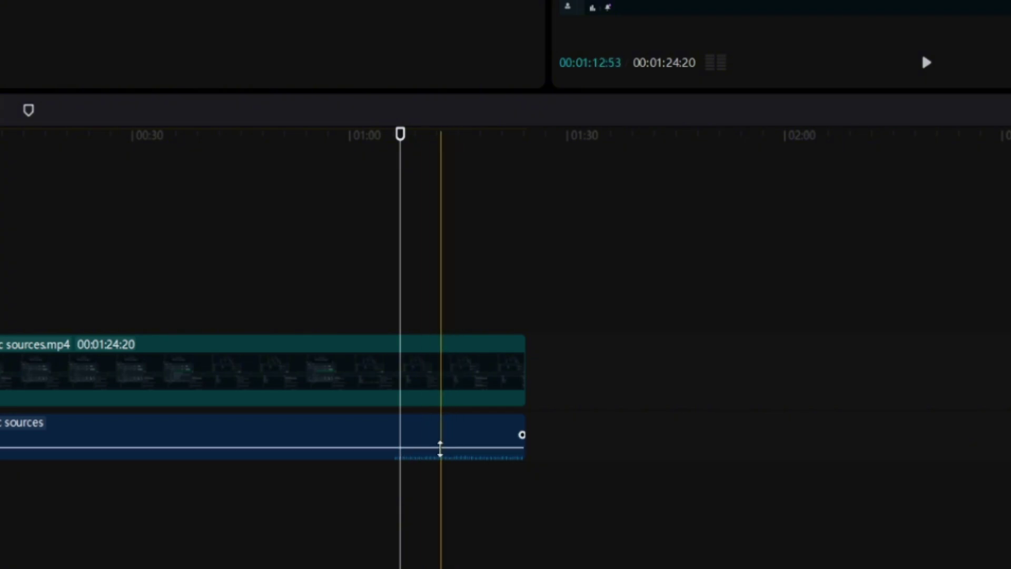
pyautogui.click(391, 495)
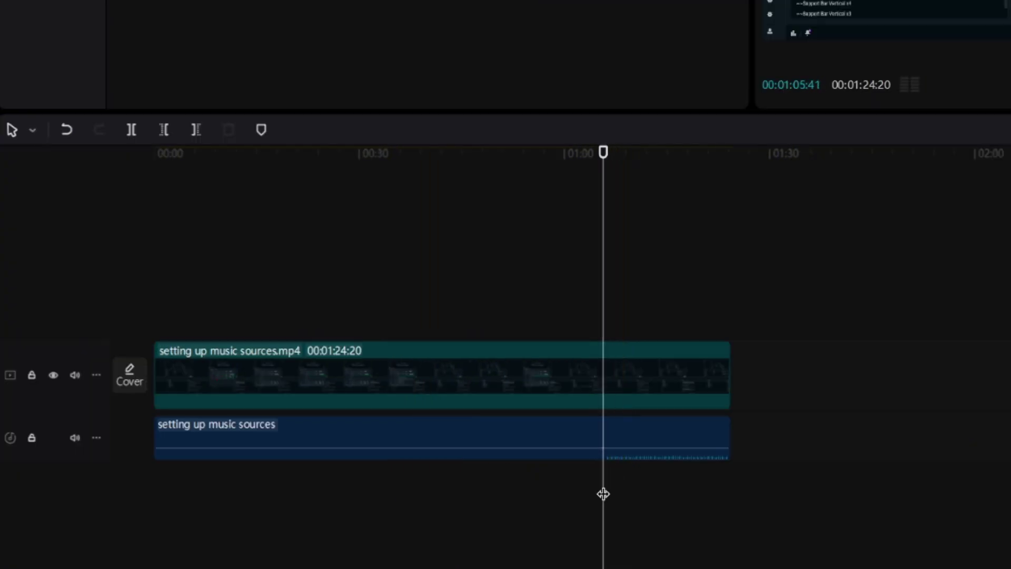
pyautogui.press('space')
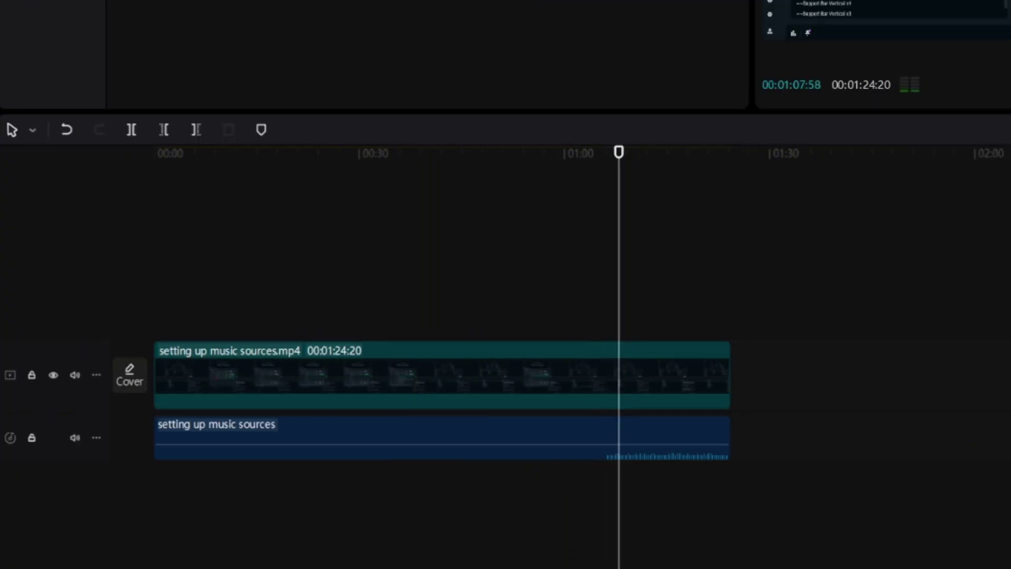